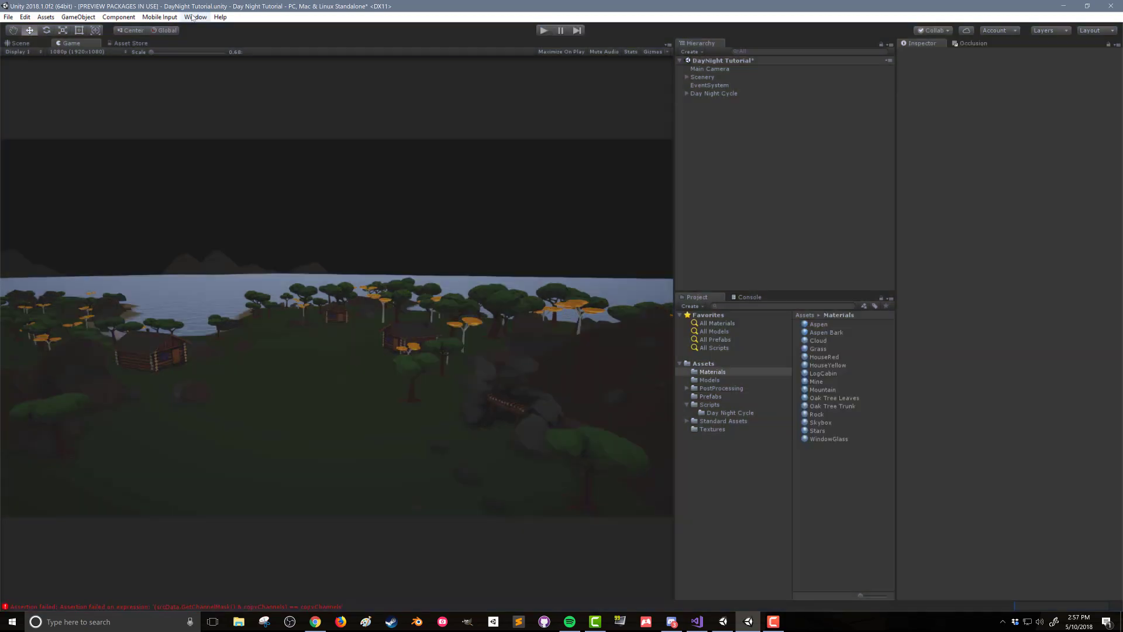
Open the Lighting Settings window from the Window > Lighting menu
left_click(196, 17)
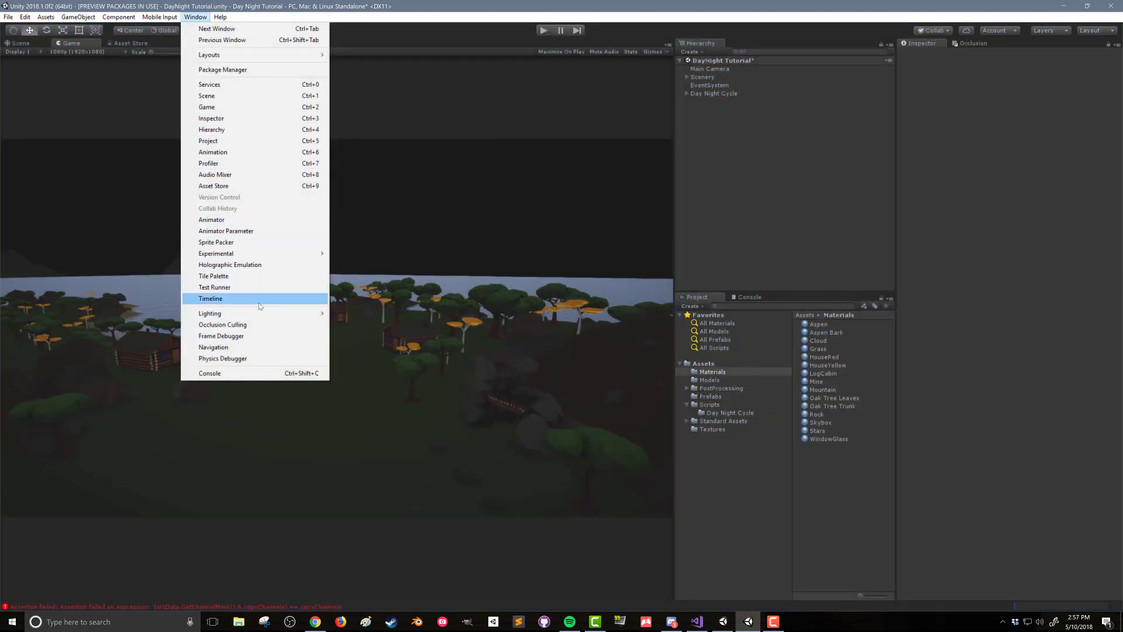
mouse_move(263, 315)
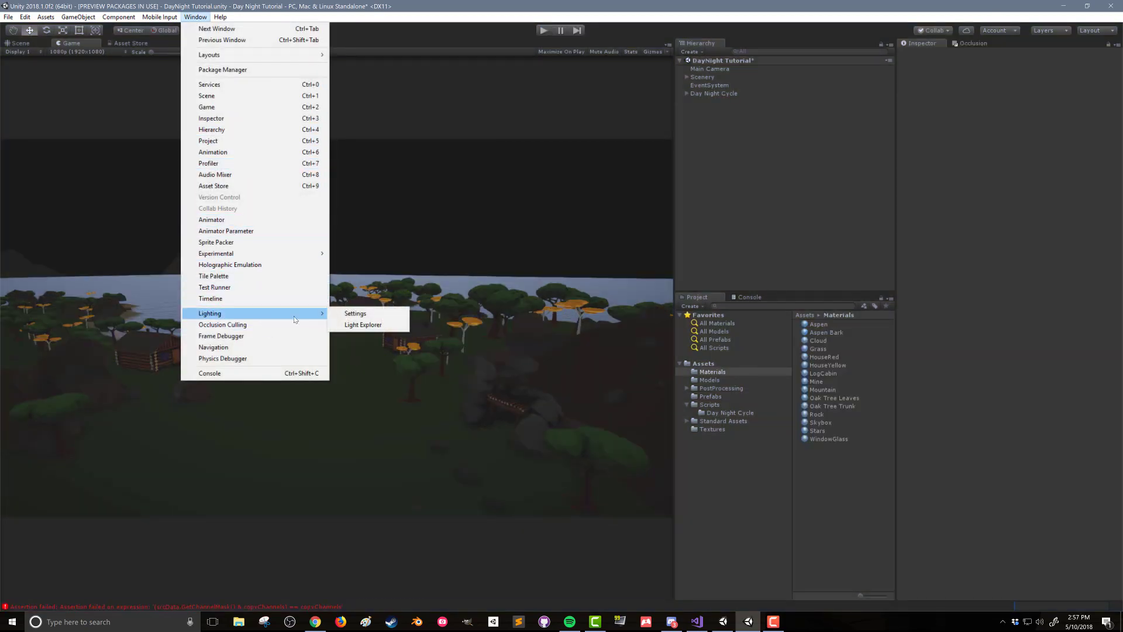
left_click(390, 313)
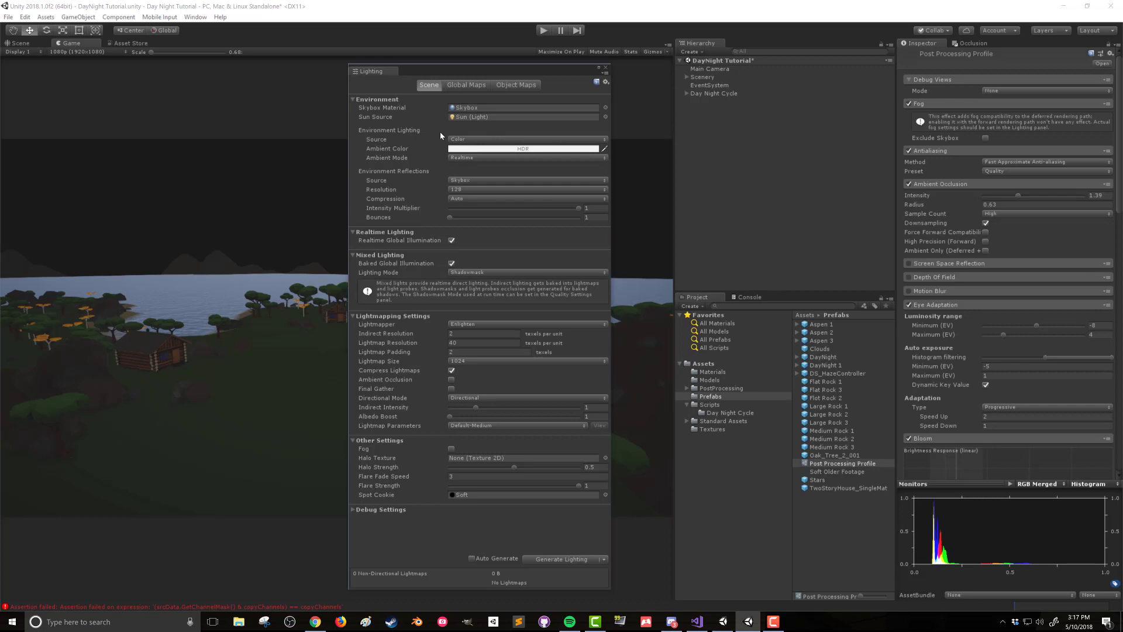
Expand Day Night Cycle down to the Sun light, select it, and locate the Sun Source light
left_click(686, 94)
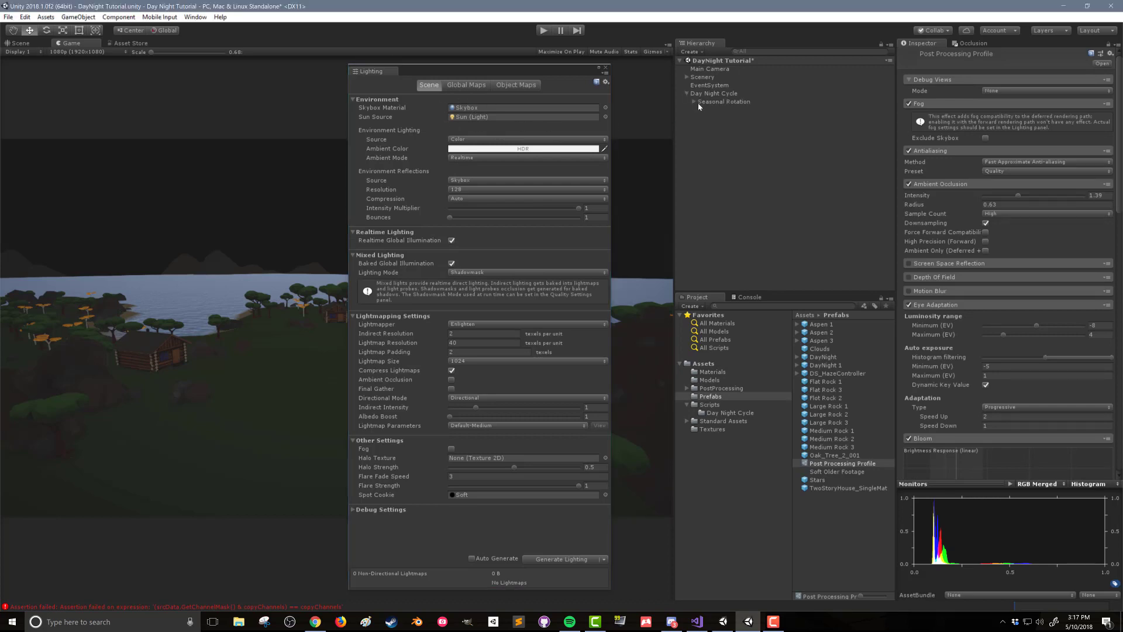
left_click(694, 102)
left_click(701, 110)
left_click(719, 118)
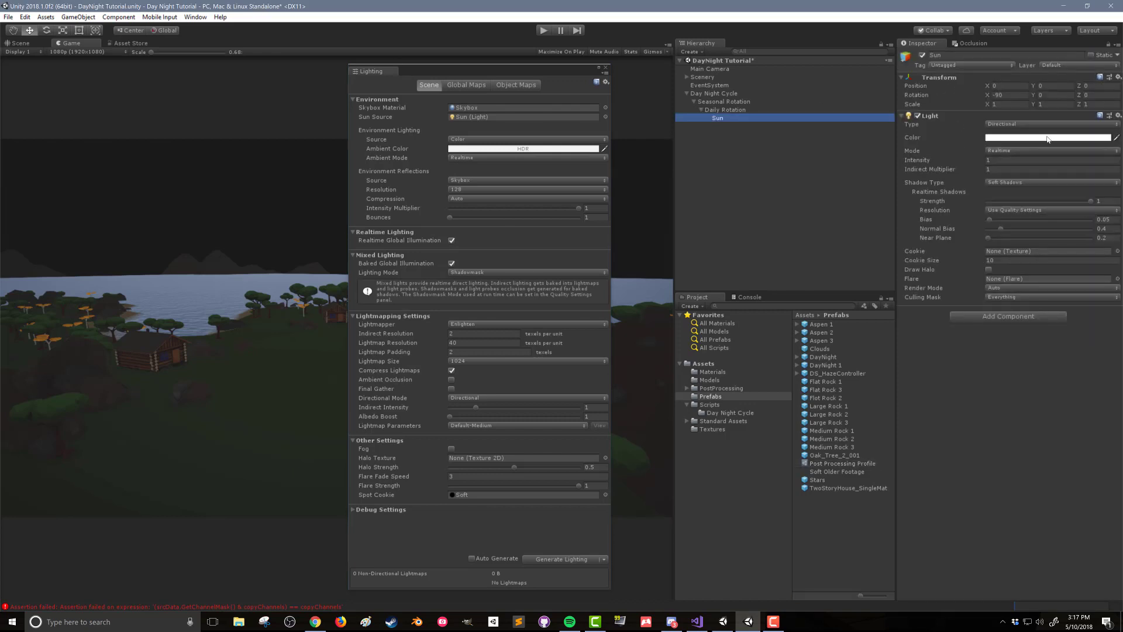
left_click(451, 117)
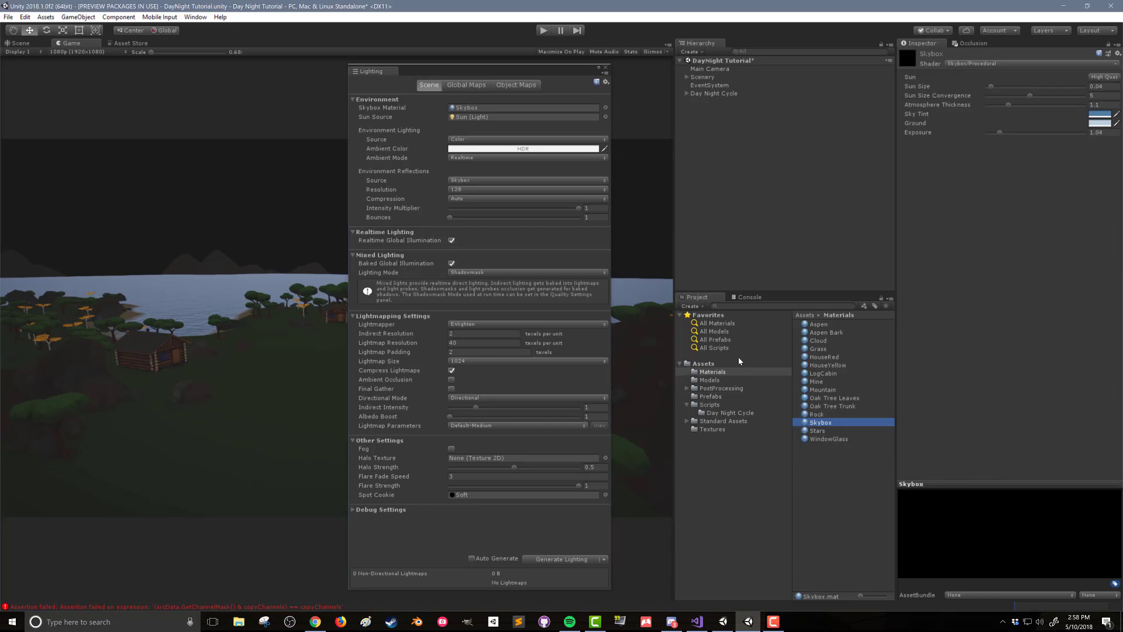
Create a new material named 'New Skybox' in the Materials folder
right_click(809, 484)
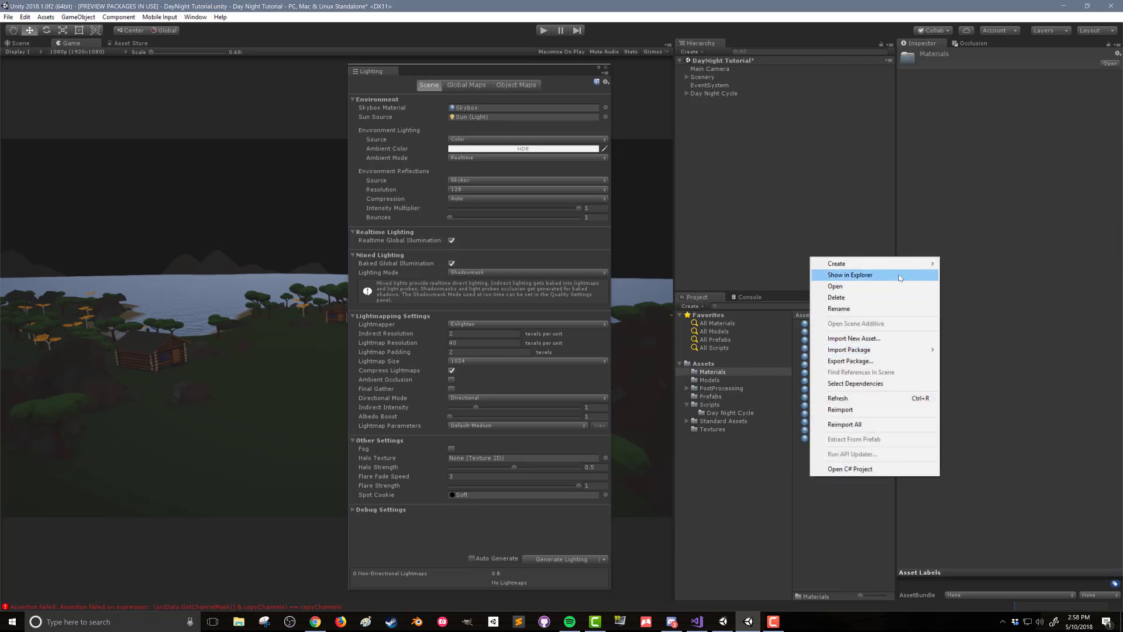
mouse_move(877, 264)
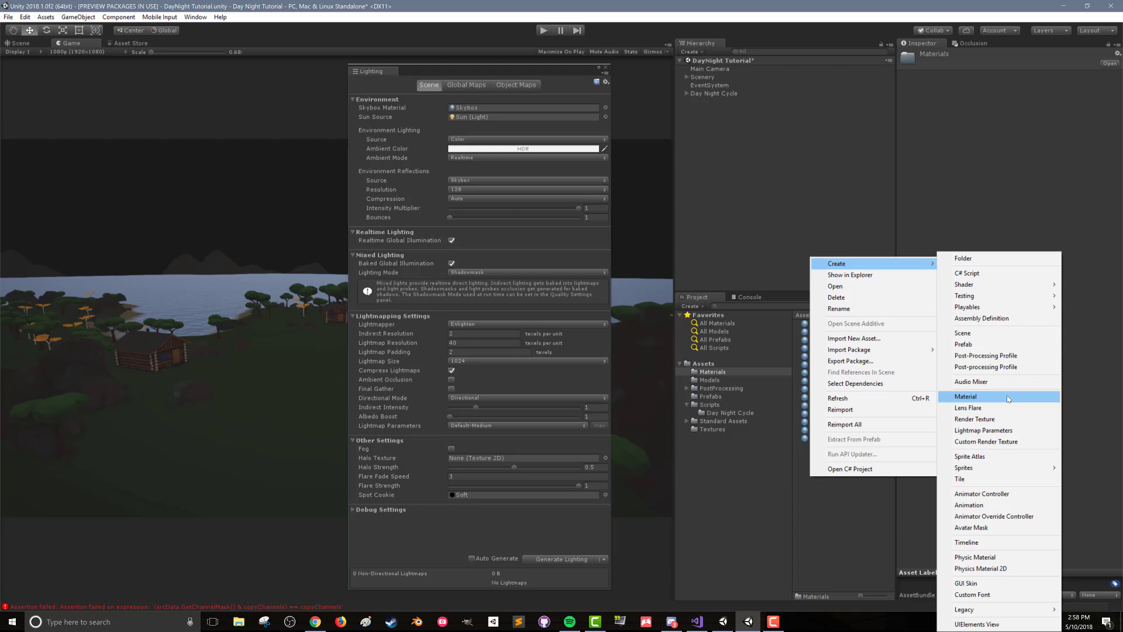
left_click(1007, 398)
type("New ")
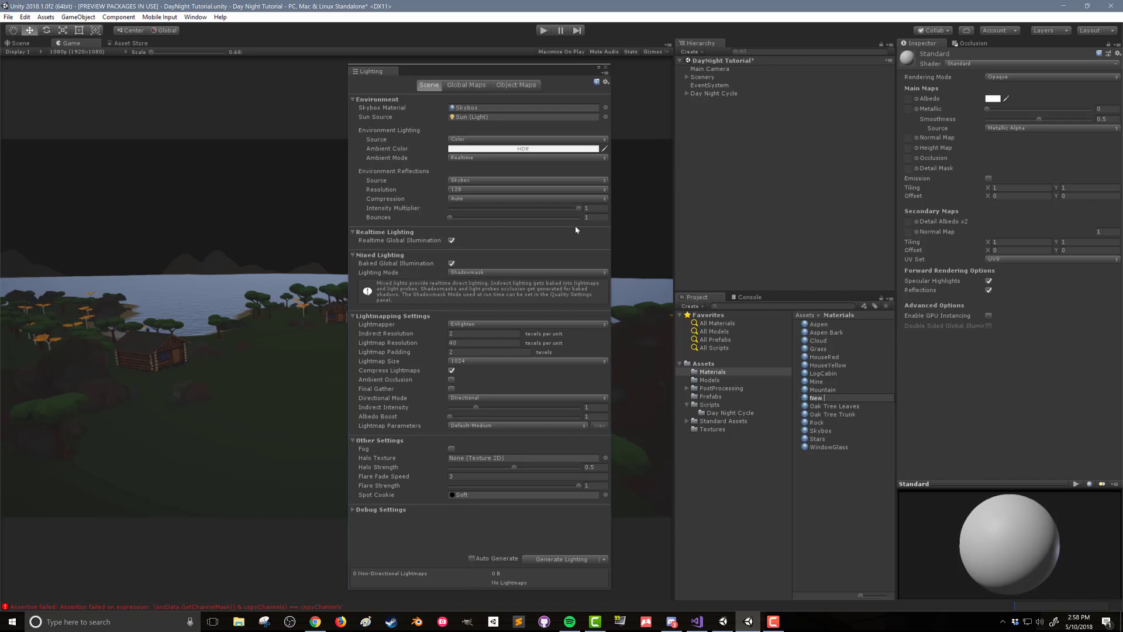
type("Skybox")
key("Return")
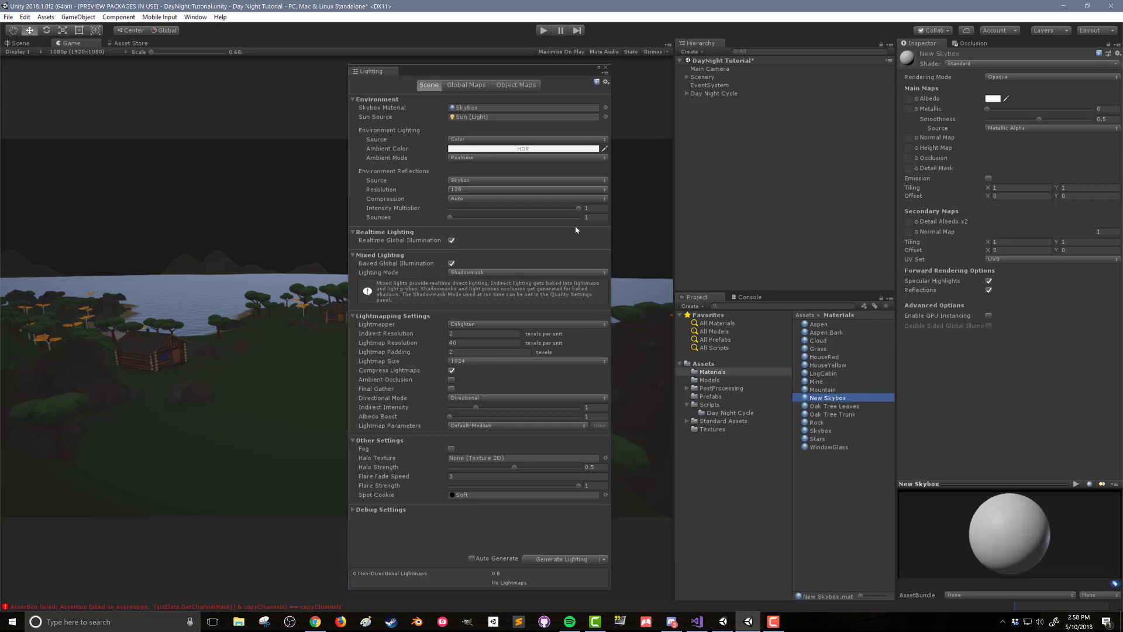
Browse the new material's Skybox shaders and close the floating Lighting window
left_click(983, 64)
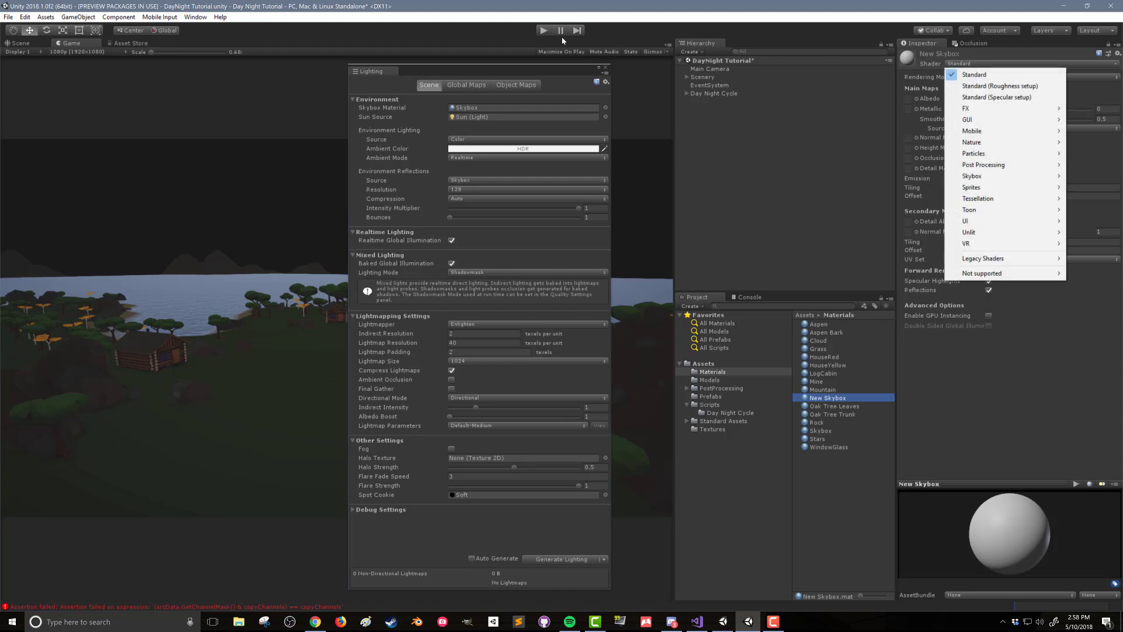
mouse_move(988, 177)
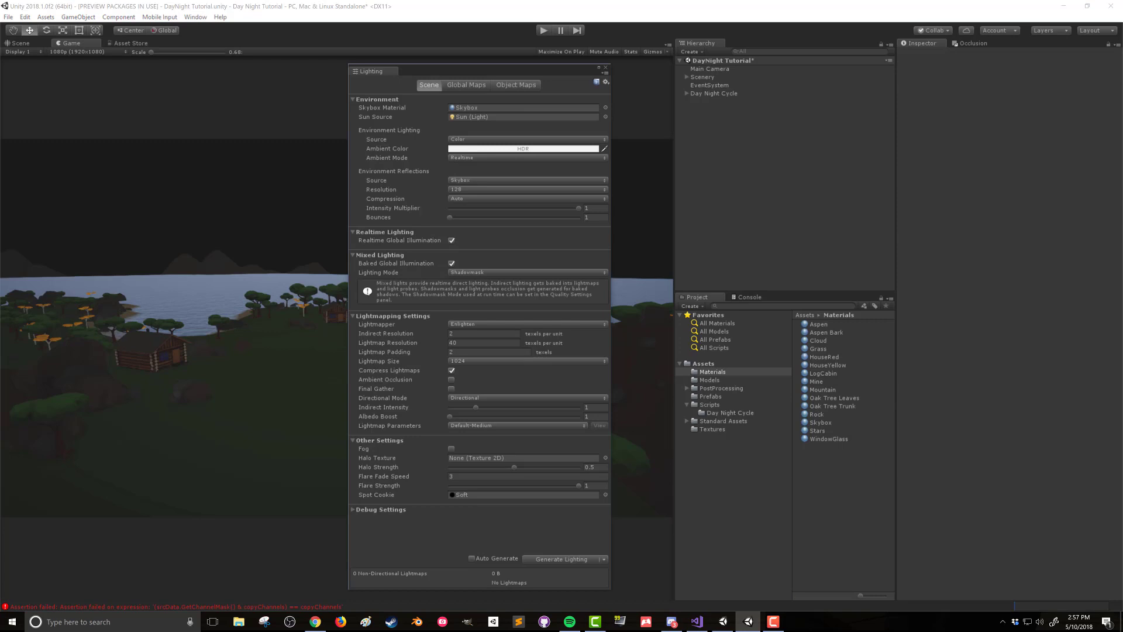
mouse_move(726, 107)
left_mouse_down()
mouse_move(632, 118)
mouse_move(652, 89)
left_mouse_up()
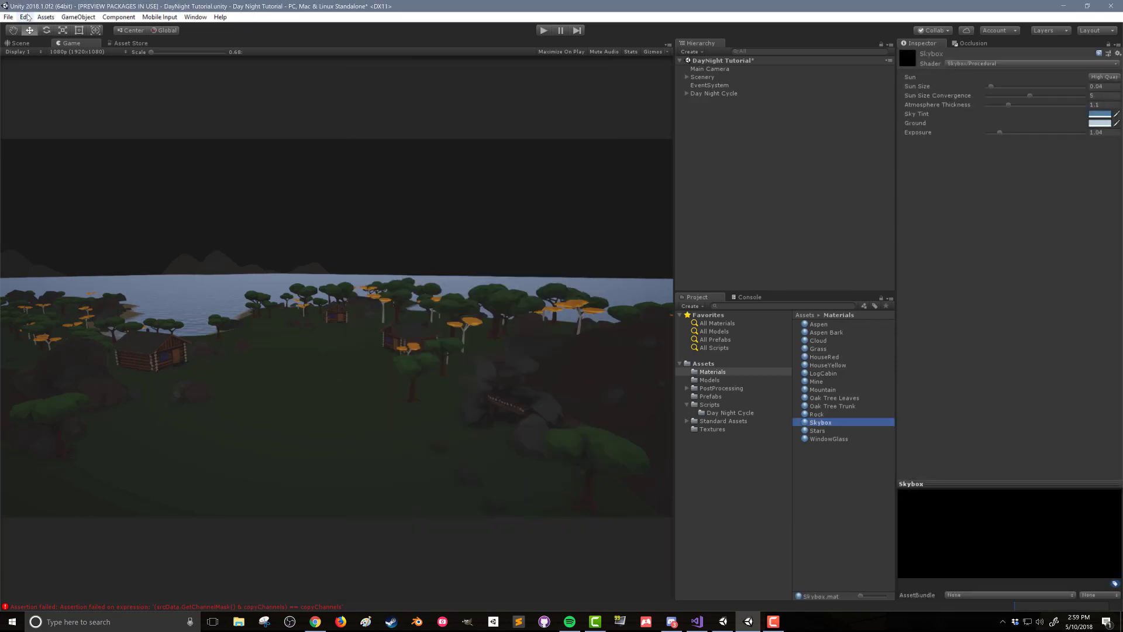
left_click(25, 16)
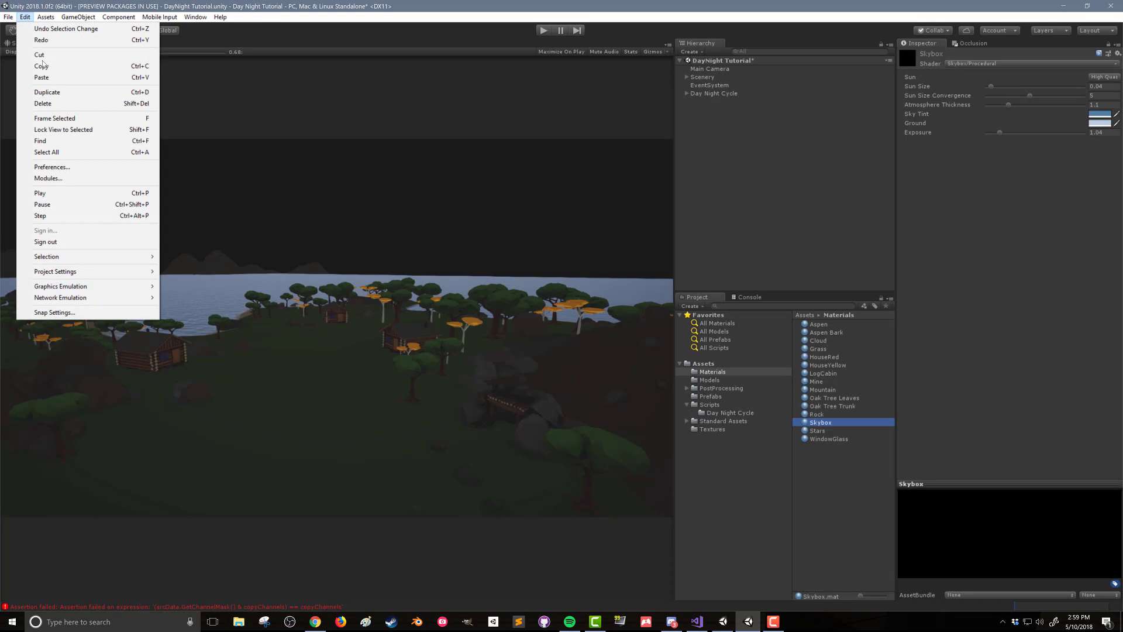
Open Graphics settings and review each tier's FP16 HDR mode and Deferred rendering path
mouse_move(116, 272)
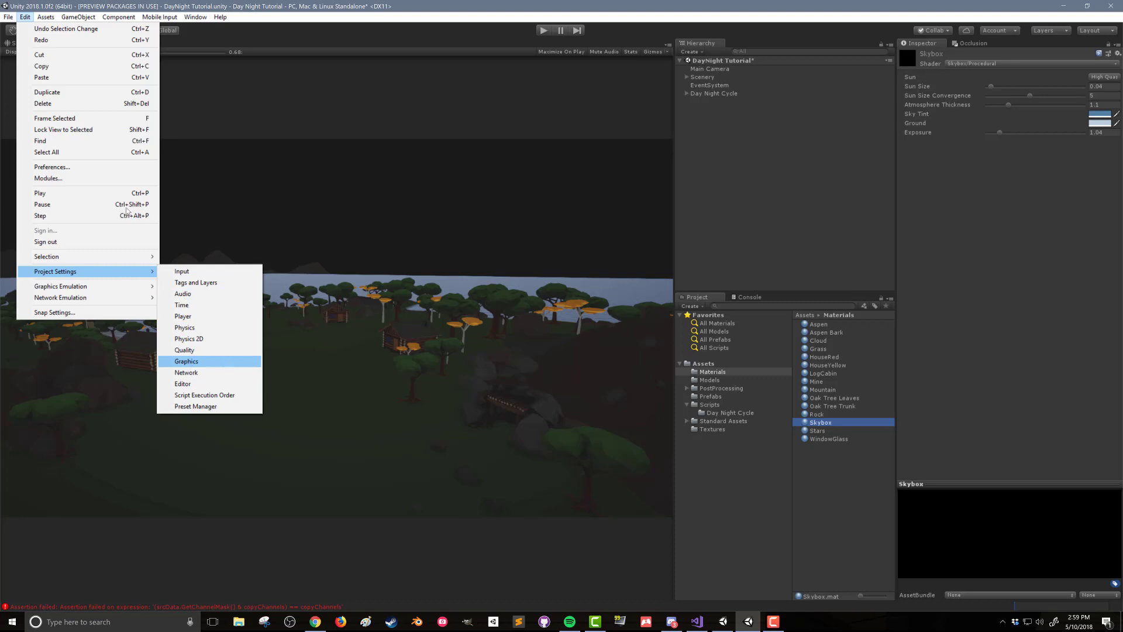
left_click(222, 367)
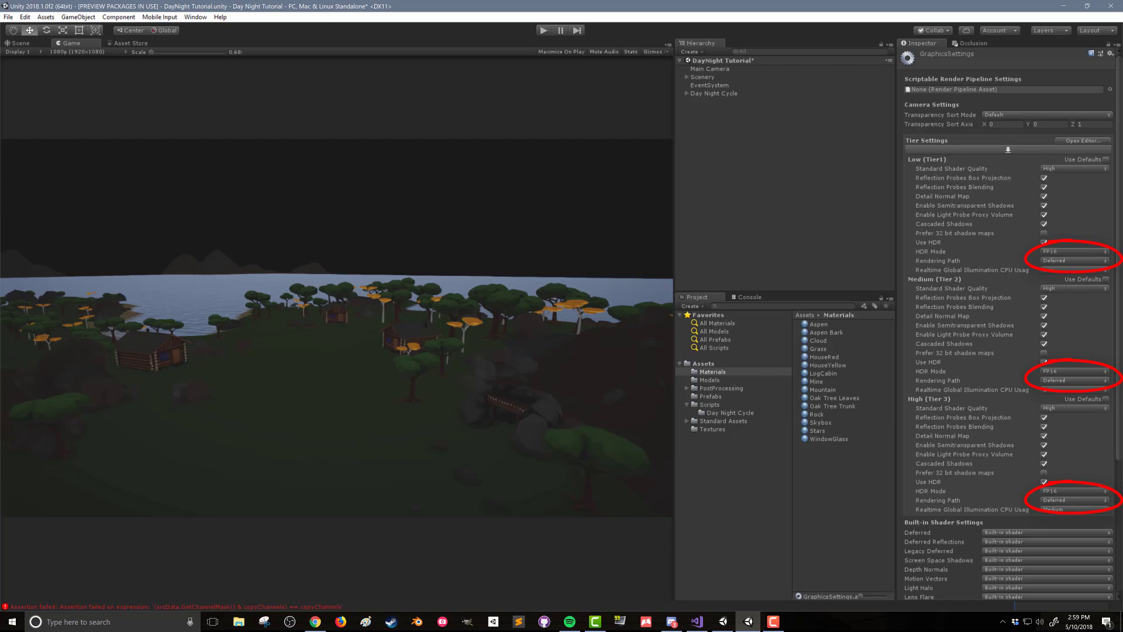
scroll(1006, 292, "down", 3)
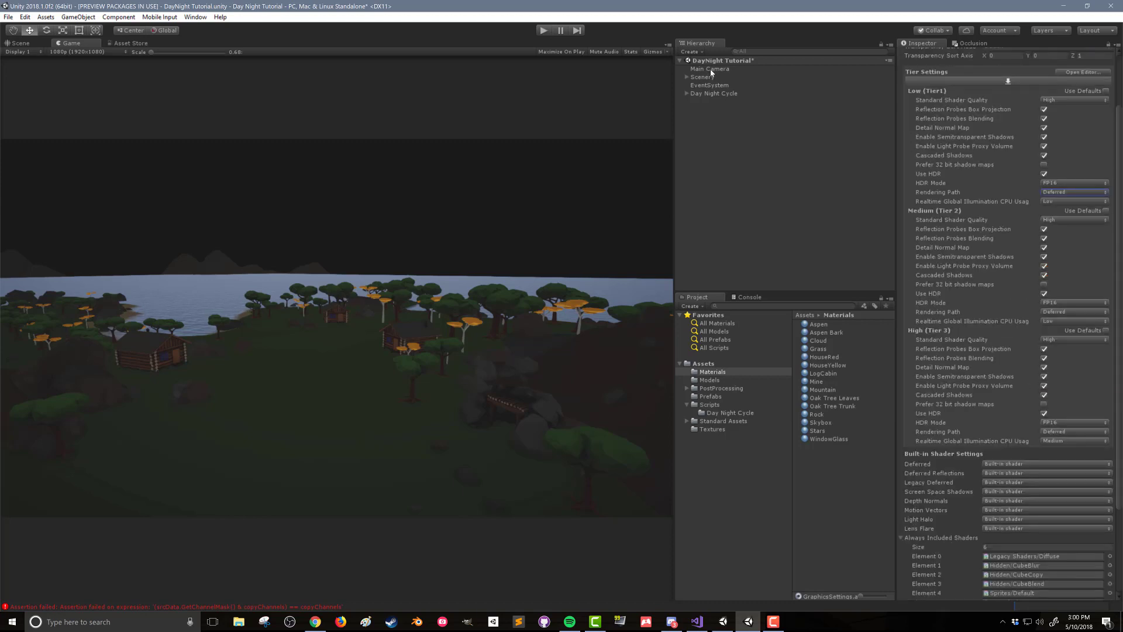
Check the Main Camera's Rendering Path options, leaving it on Use Graphics Settings
left_click(710, 69)
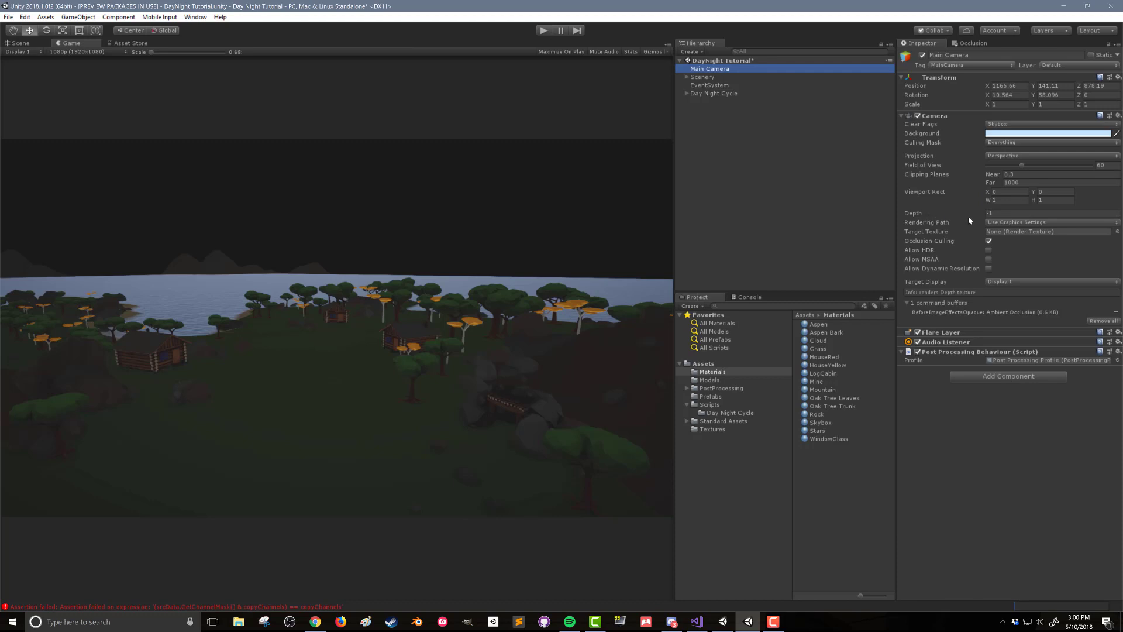
left_click(1018, 223)
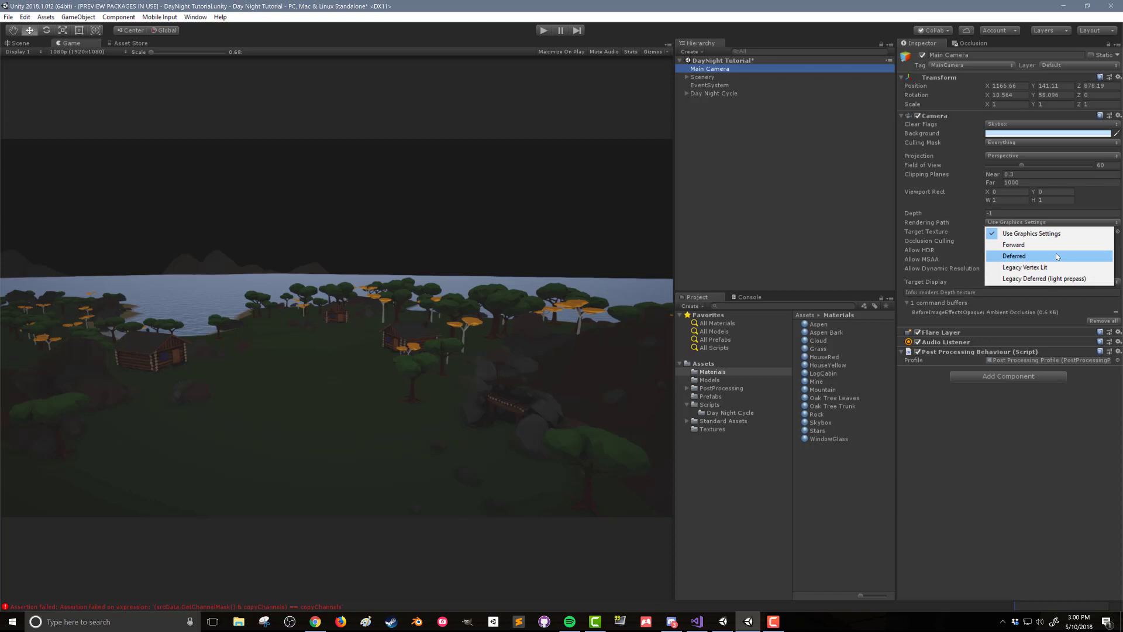
key("Escape")
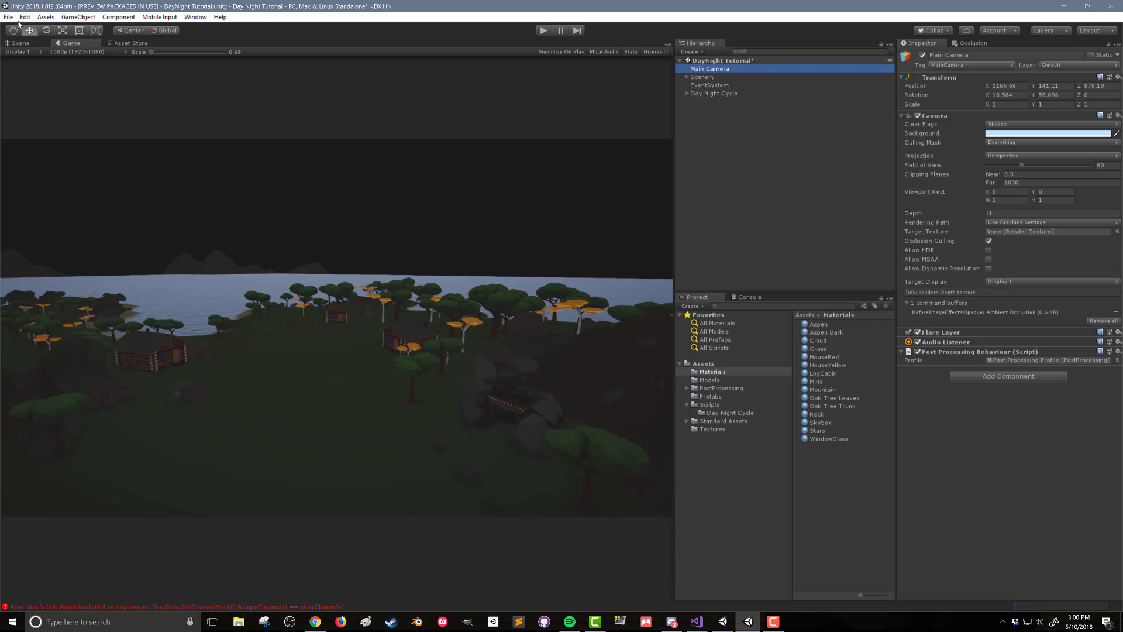
left_click(24, 17)
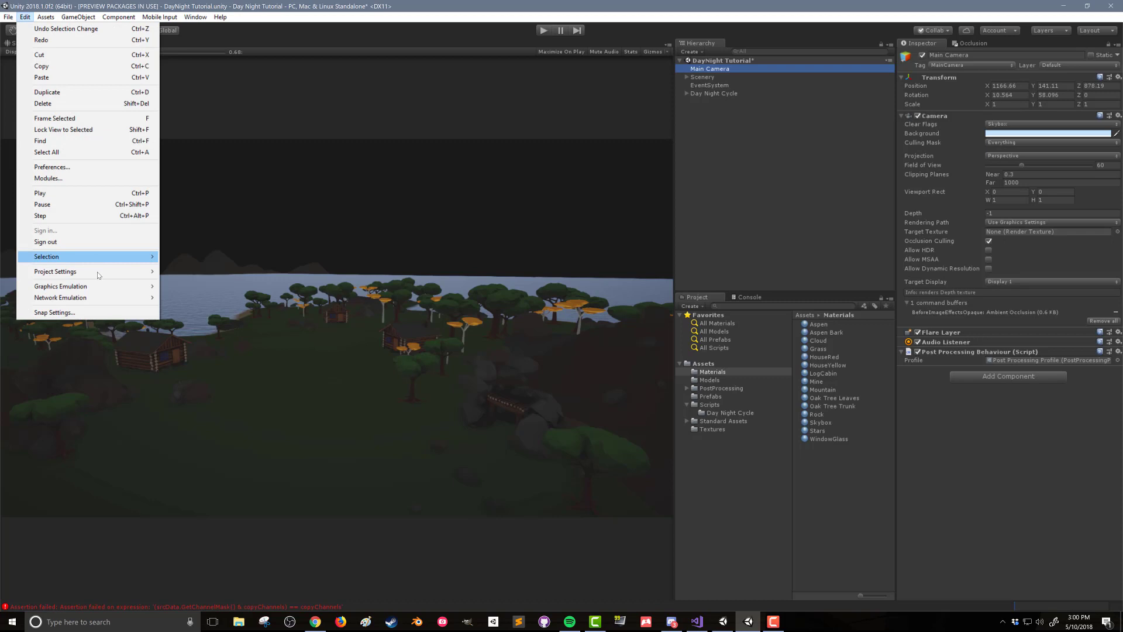
mouse_move(102, 269)
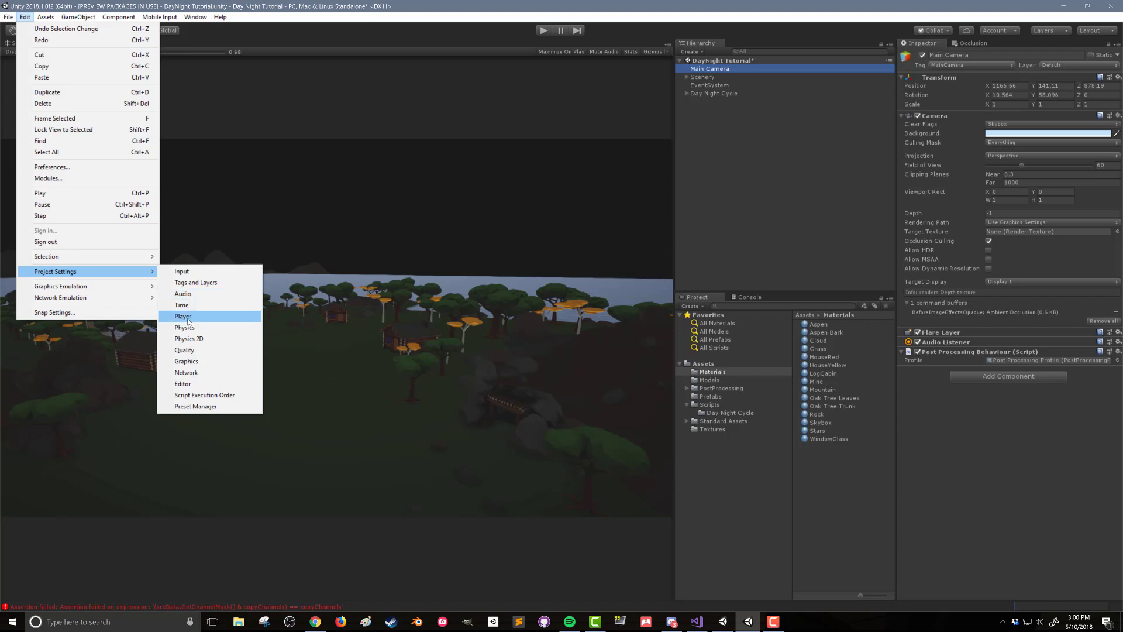
Set the Player settings Color Space to Linear, then switch to the Asset Store
left_click(224, 322)
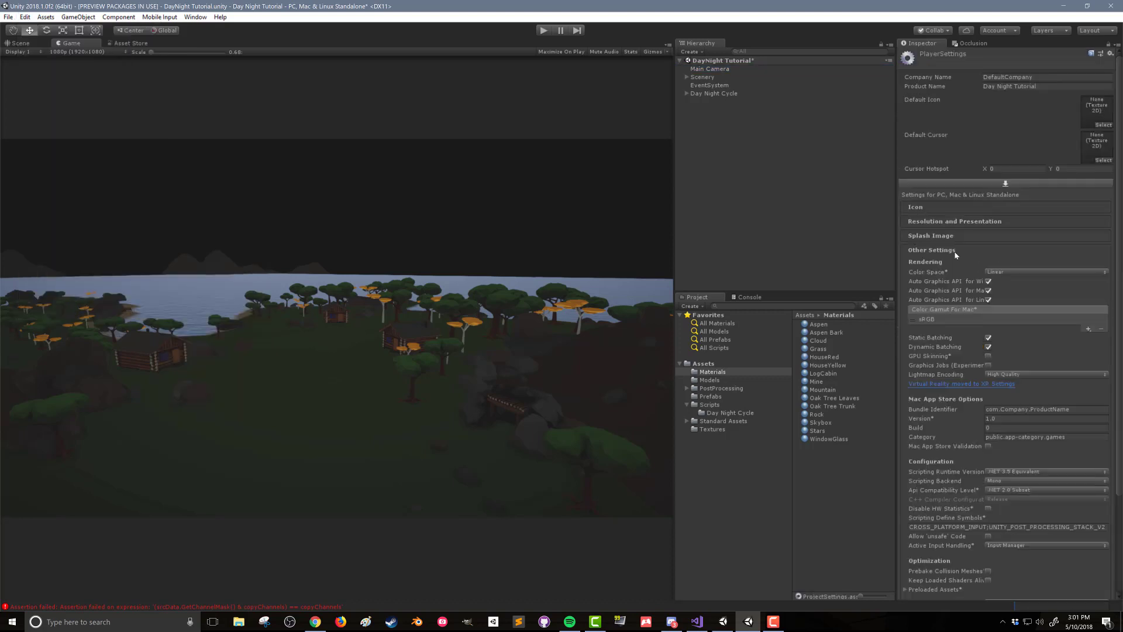
left_click(992, 273)
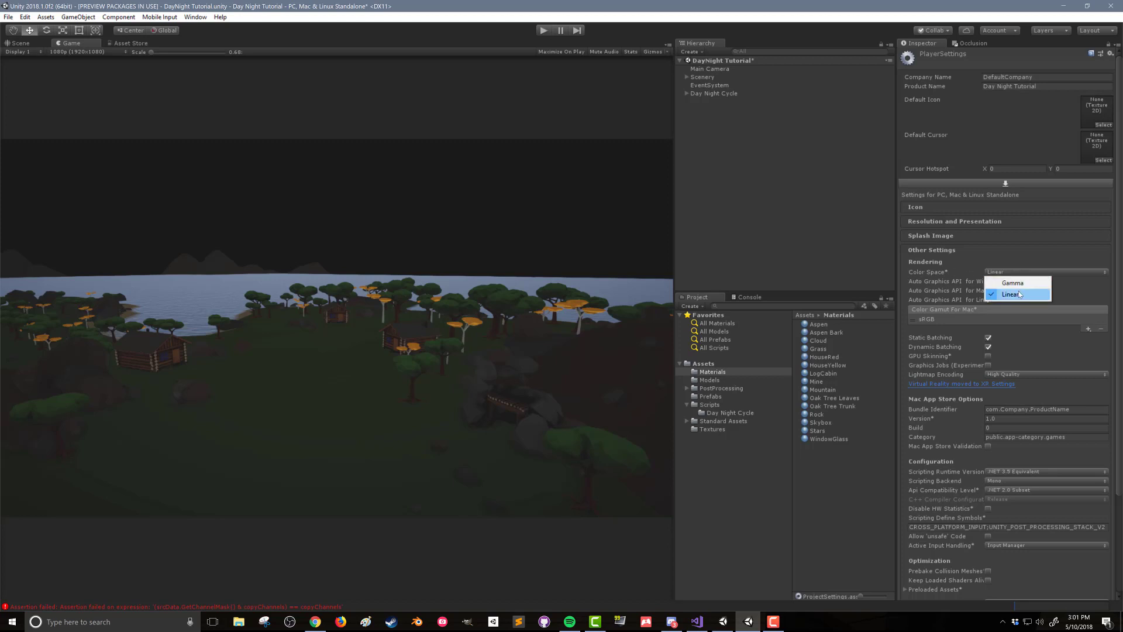
left_click(147, 43)
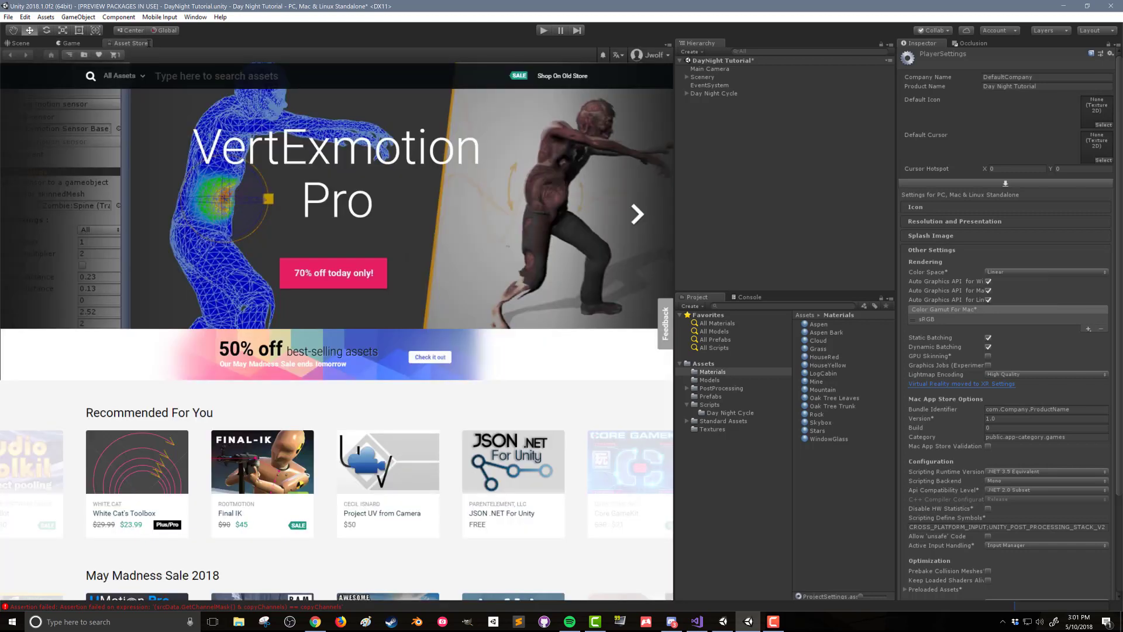
Search the Asset Store for 'post processing stack' and expand the package's Releases notes
type("post processing stack")
key("Return")
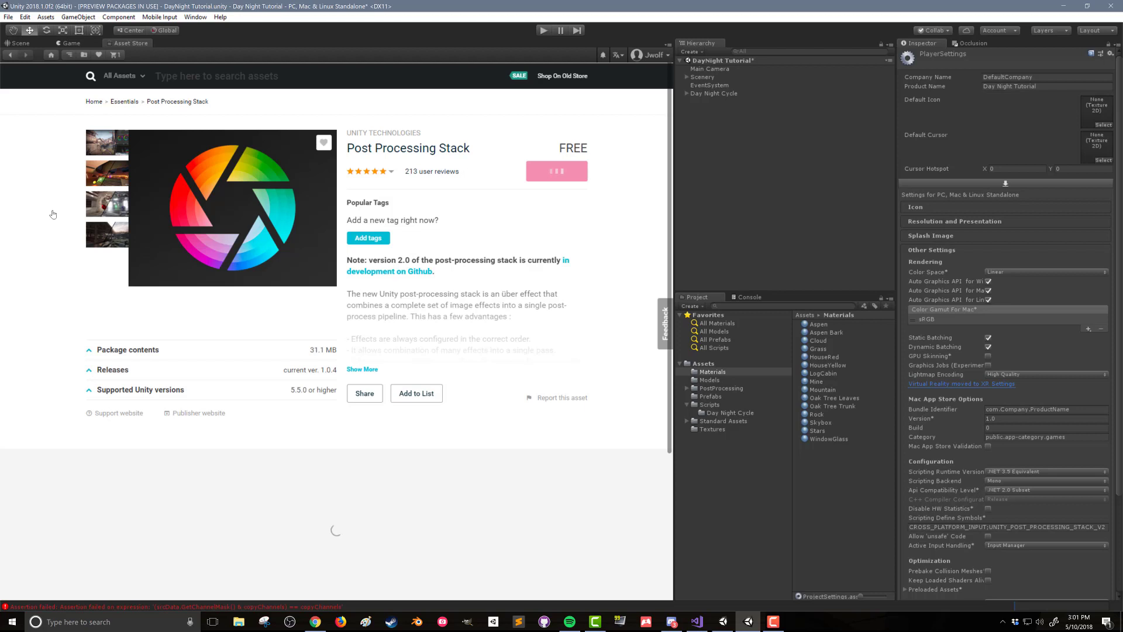
left_click(94, 370)
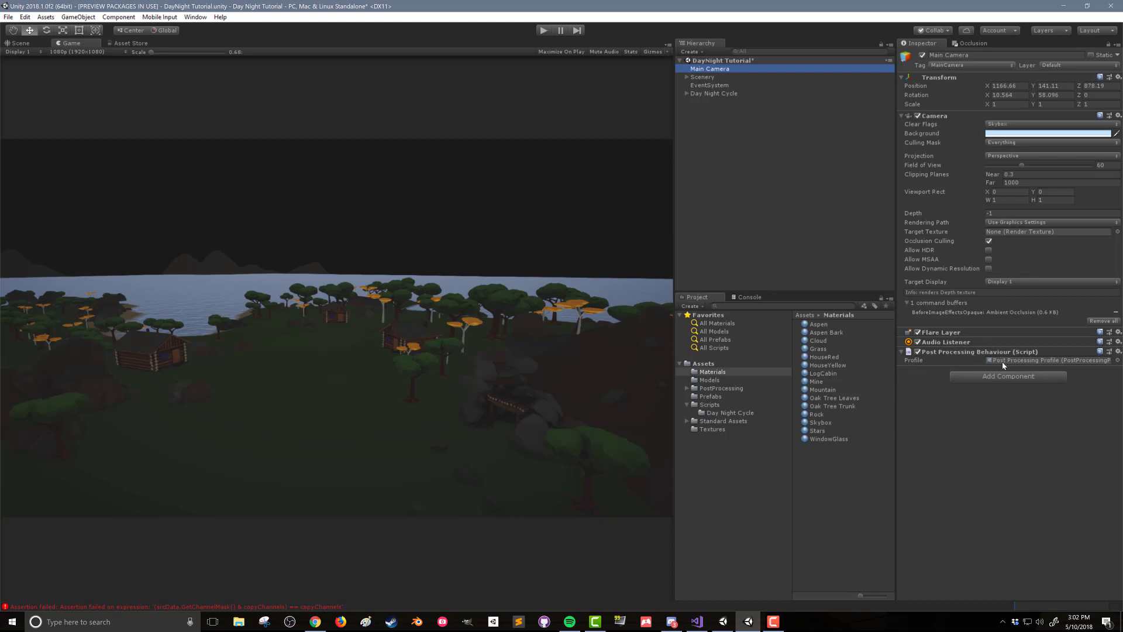
Replace the Main Camera's post processing component with a fresh Post-Processing Behaviour
key("ctrl+z")
key("ctrl+shift+a")
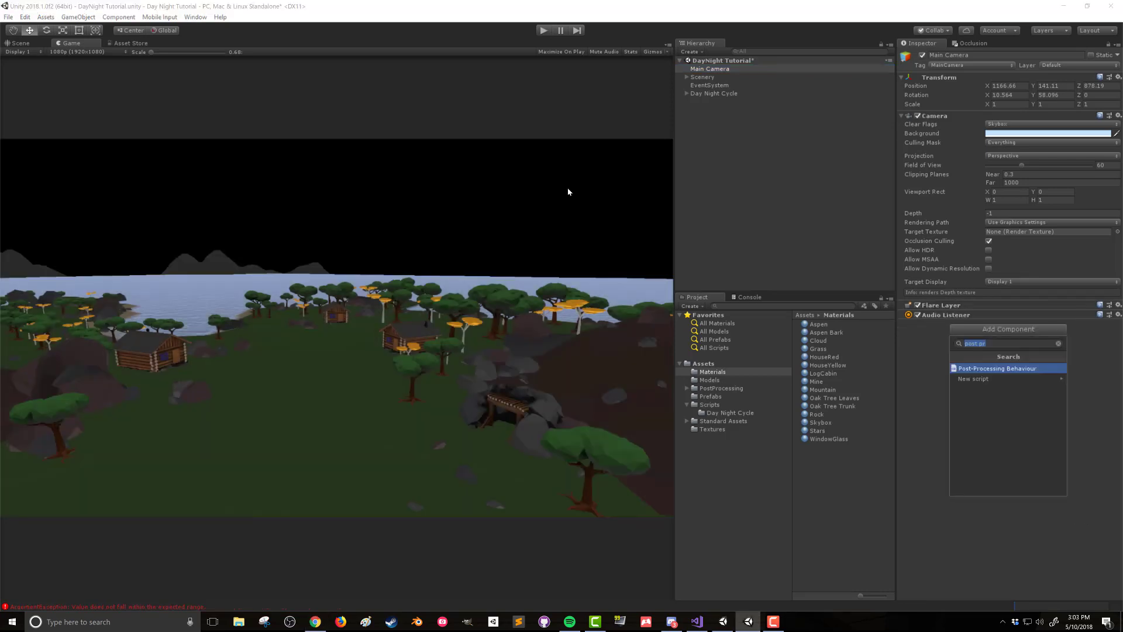
key("Return")
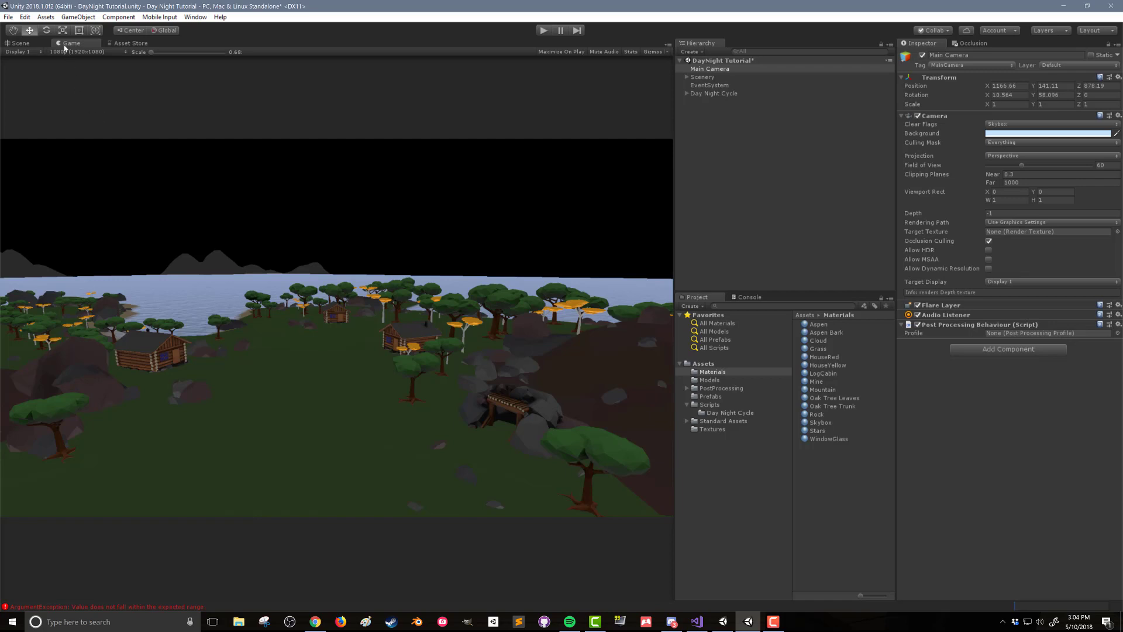
left_click(46, 17)
mouse_move(117, 32)
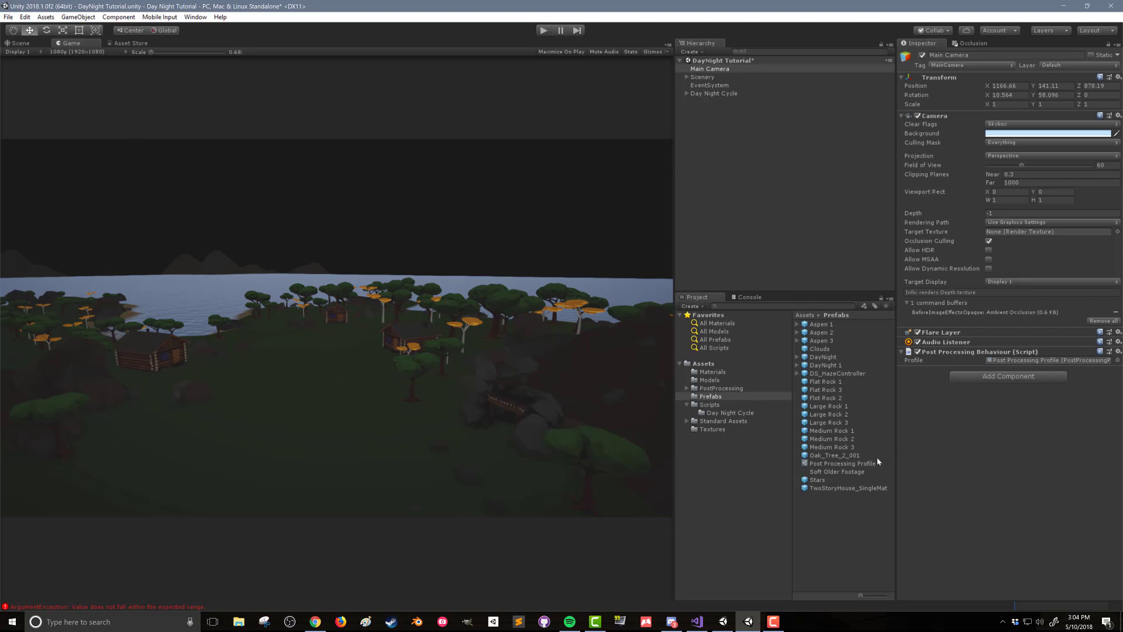
Show the Post Processing Profile's effects in the Inspector and enter Play mode
left_click(847, 465)
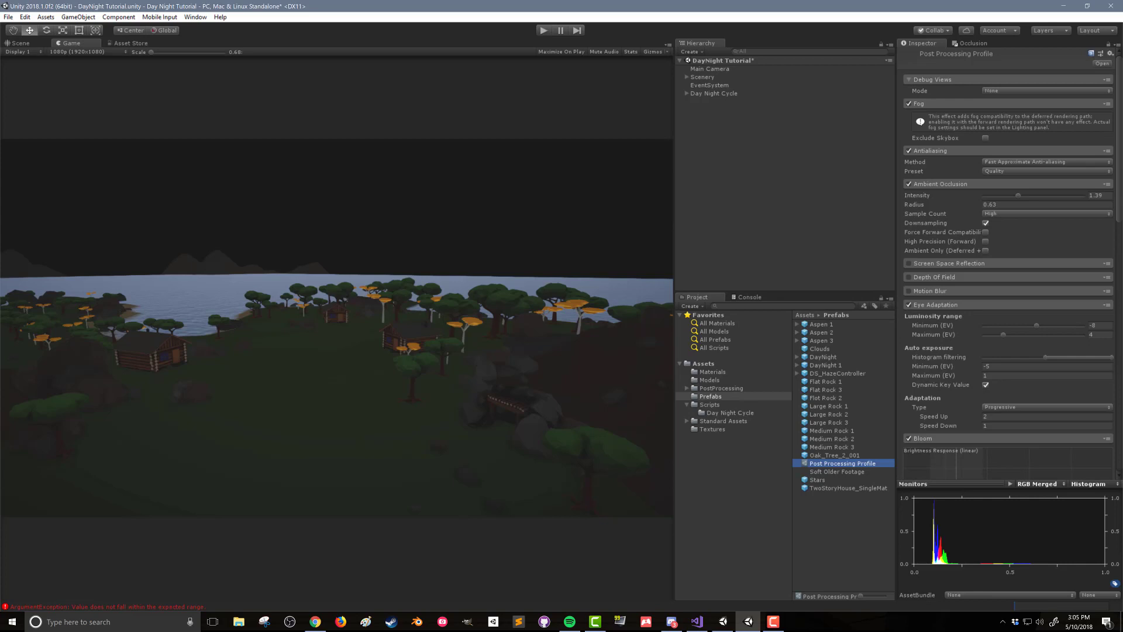
key("ctrl+p")
scroll(1008, 263, "down", 6)
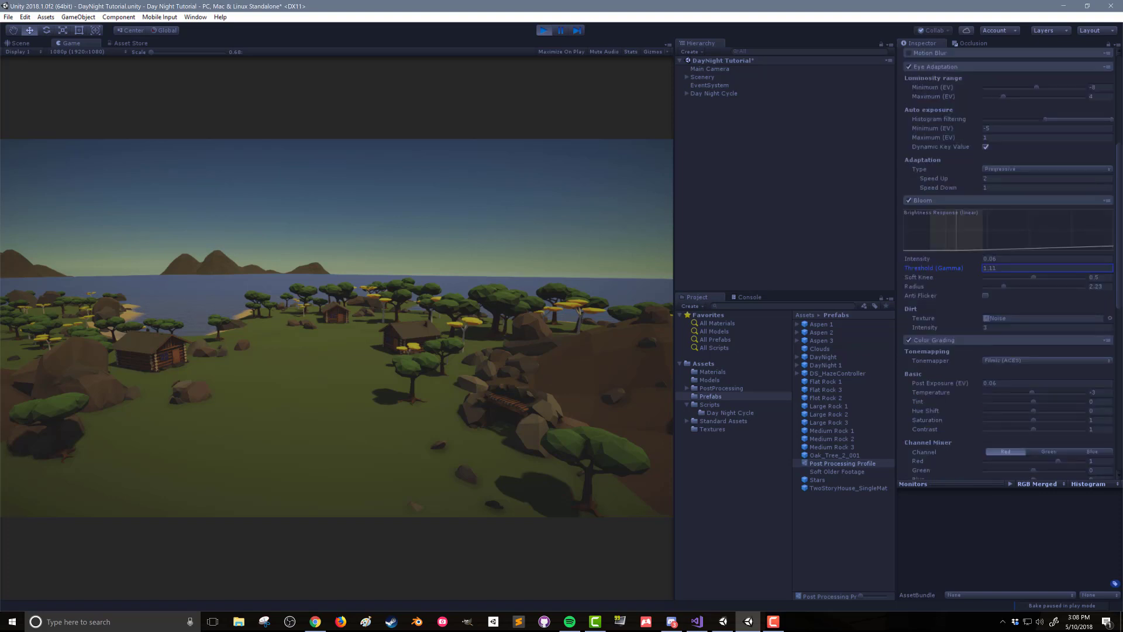
scroll(1006, 263, "down", 5)
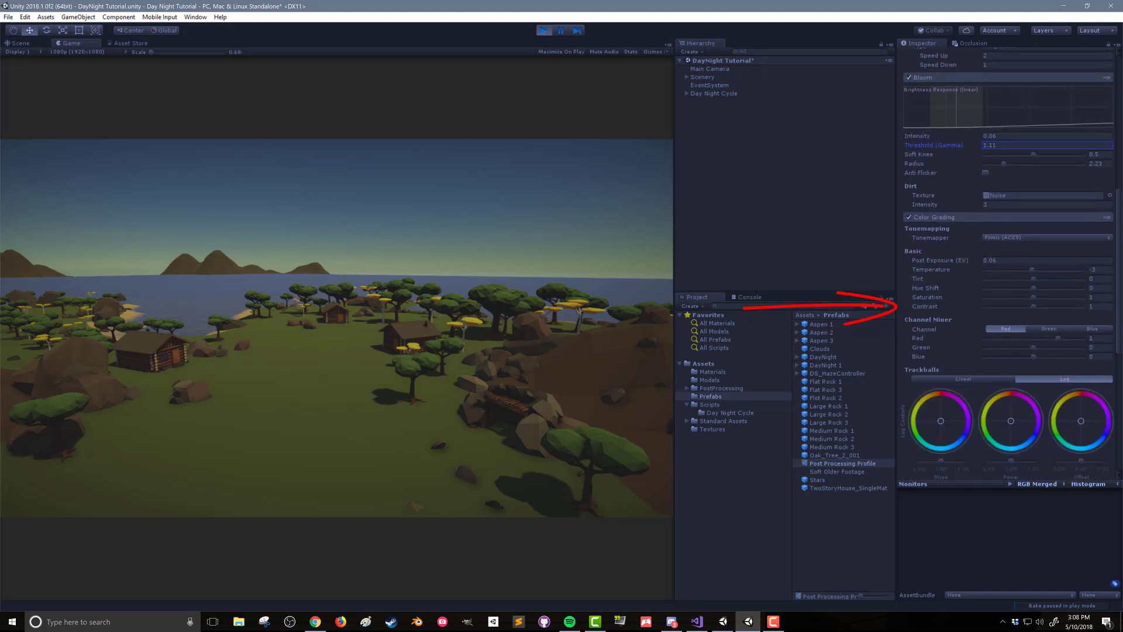
scroll(1005, 263, "down", 1)
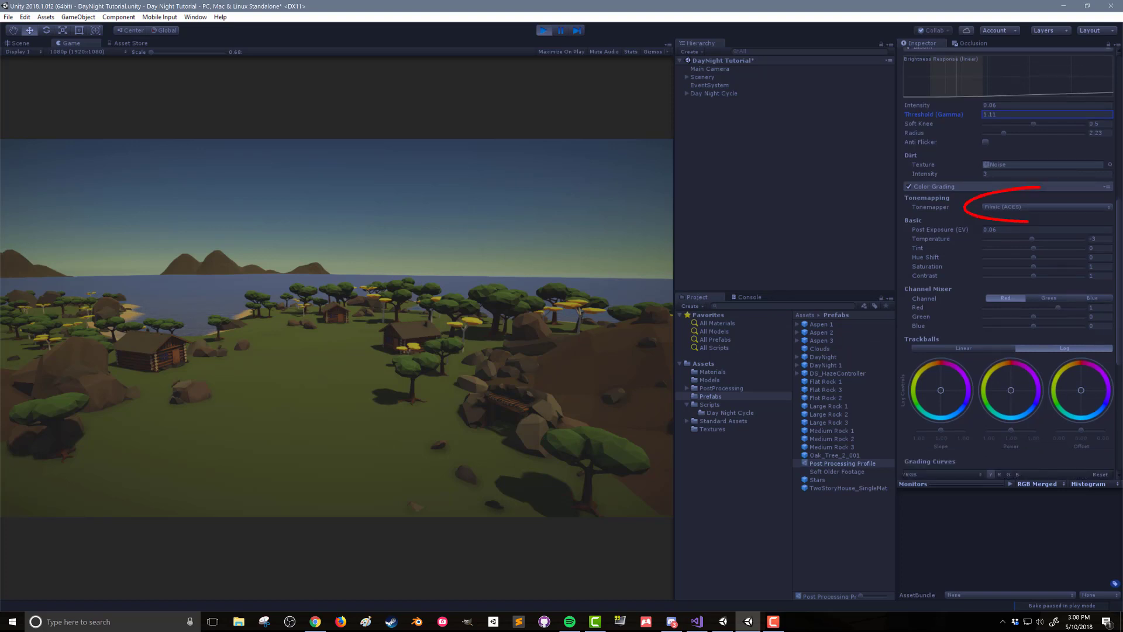
left_click(1029, 206)
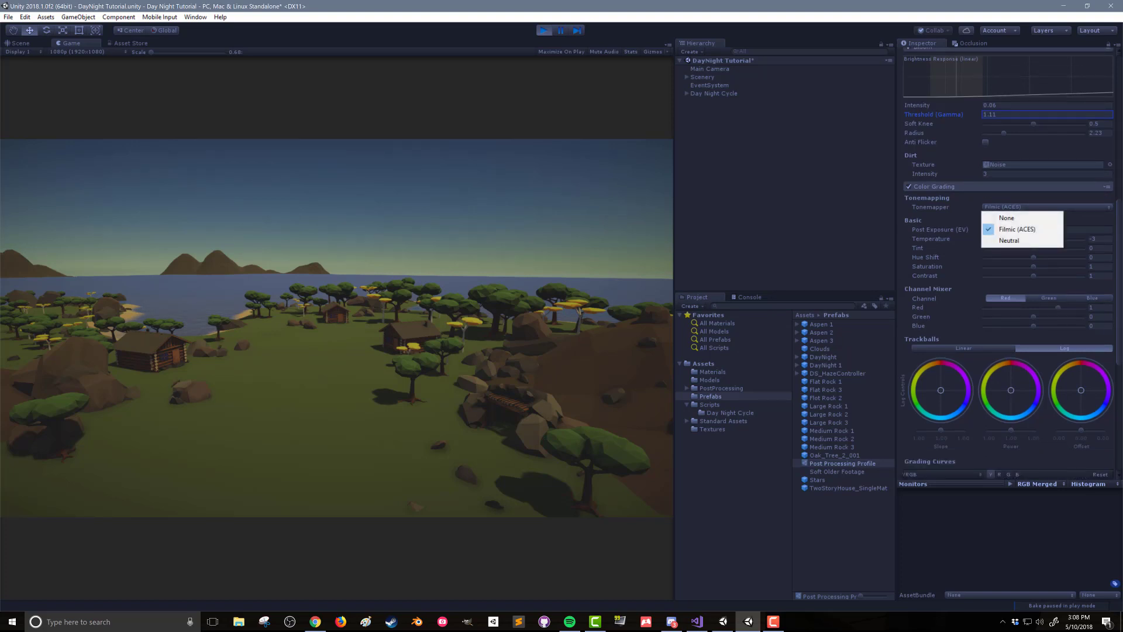
key("Escape")
scroll(1005, 263, "down", 5)
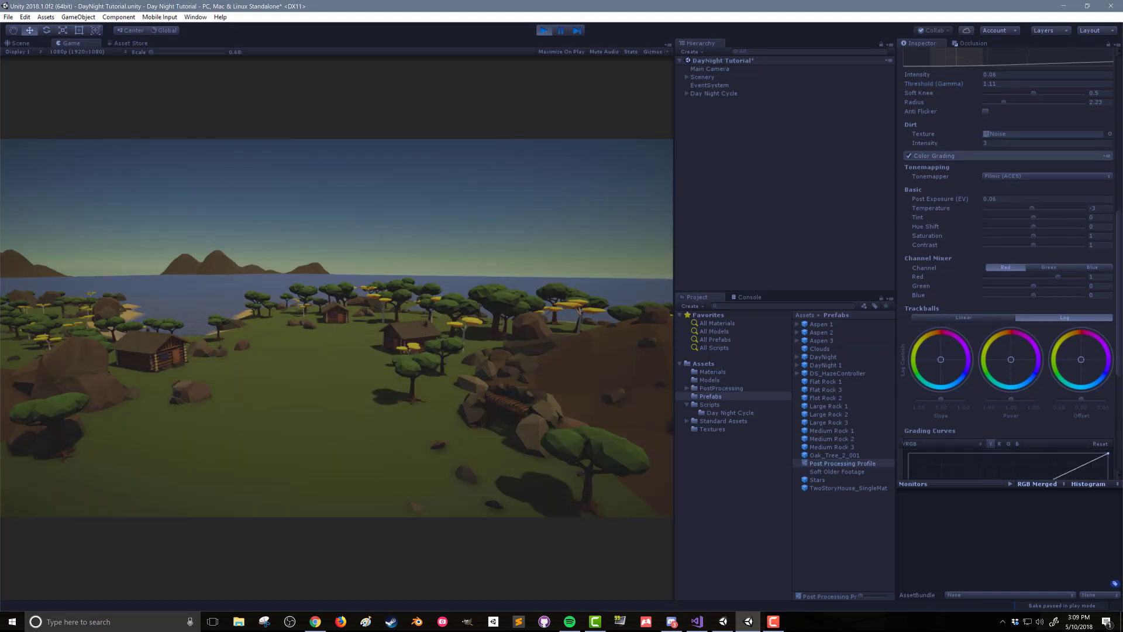
scroll(1006, 263, "down", 4)
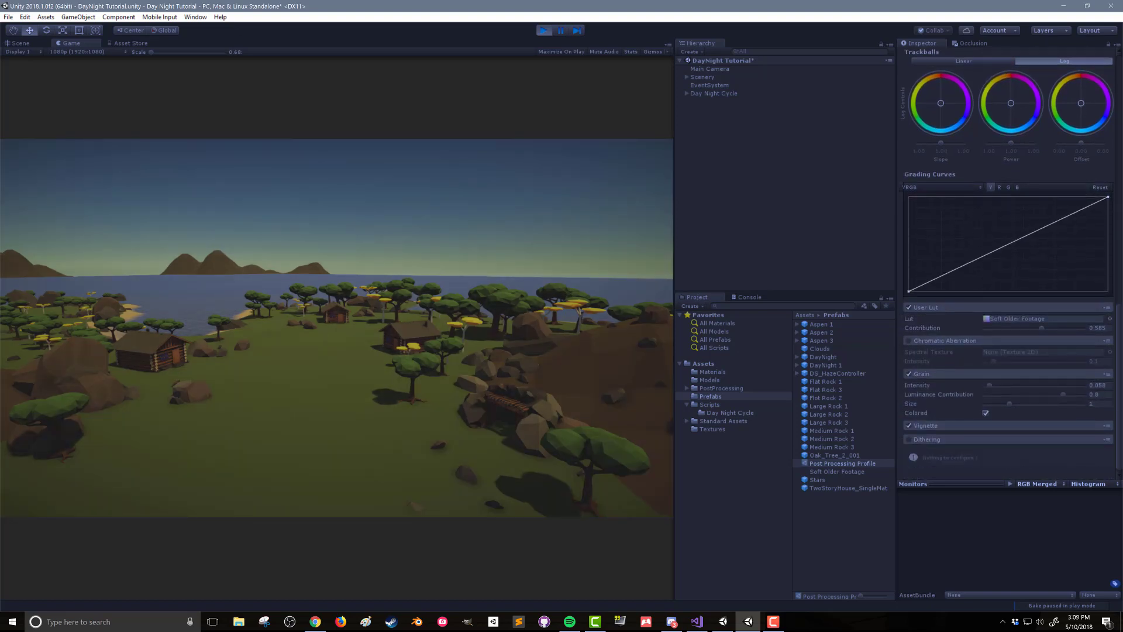
mouse_move(746, 309)
left_mouse_down()
mouse_move(839, 294)
mouse_move(845, 323)
left_mouse_up()
key("Escape")
Toggle Grain off and back on, then set Grain Intensity to 0.104
left_click(908, 373)
key("ctrl+z")
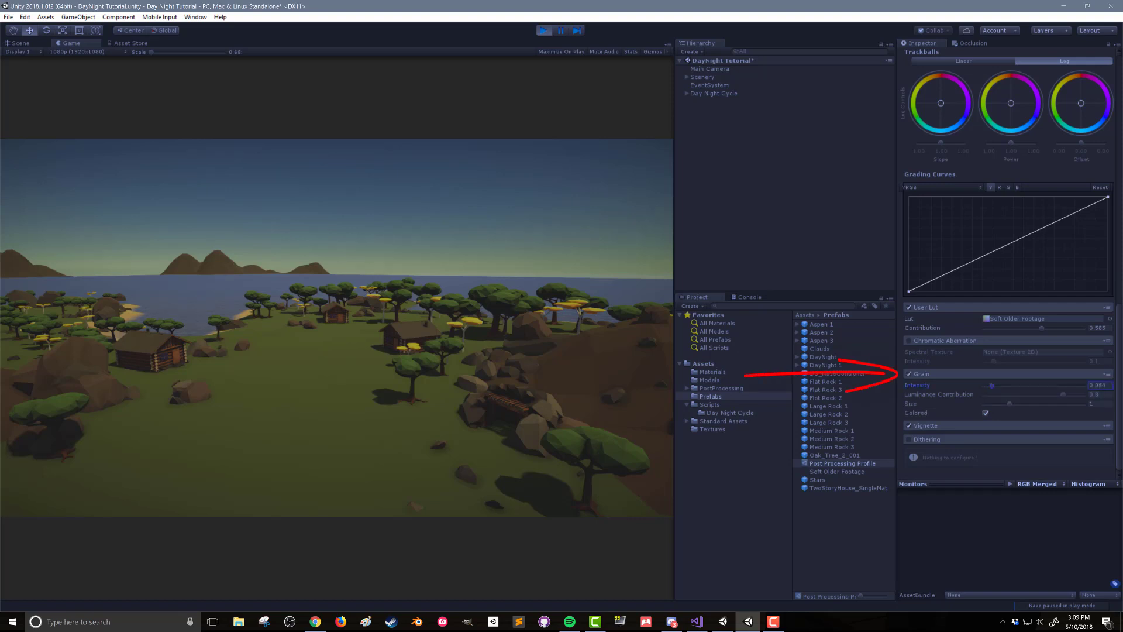
left_click_drag(1041, 385, 1067, 385)
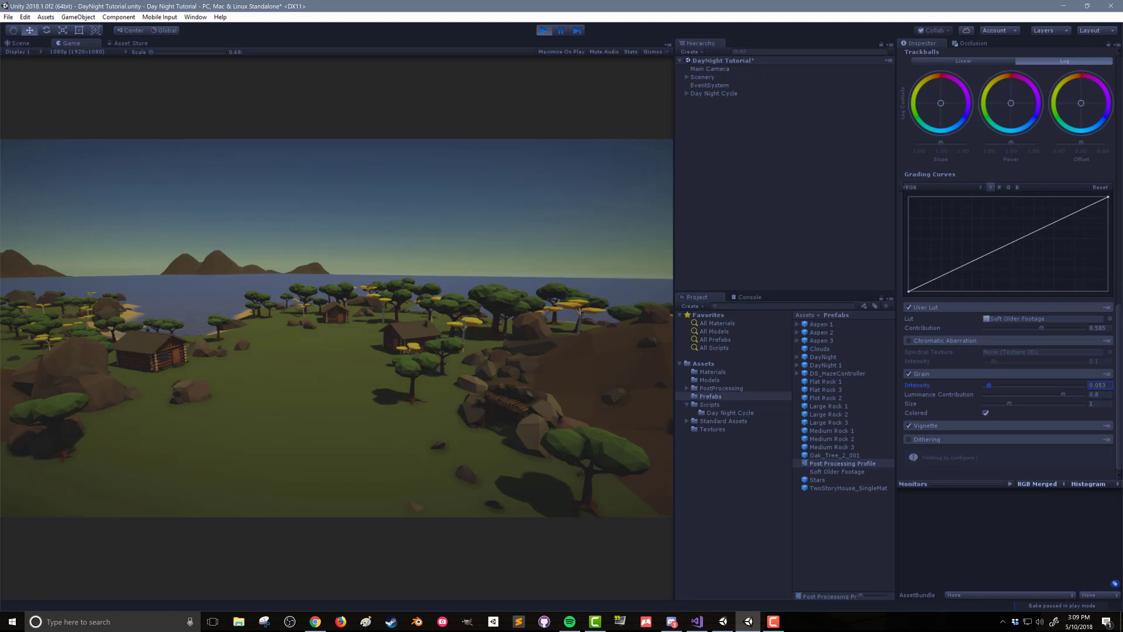
left_click(1098, 385)
type("0.104")
Expand Vignette and toggle it off and back on to compare the look
left_click(925, 425)
scroll(1006, 263, "down", 1)
left_click(909, 360)
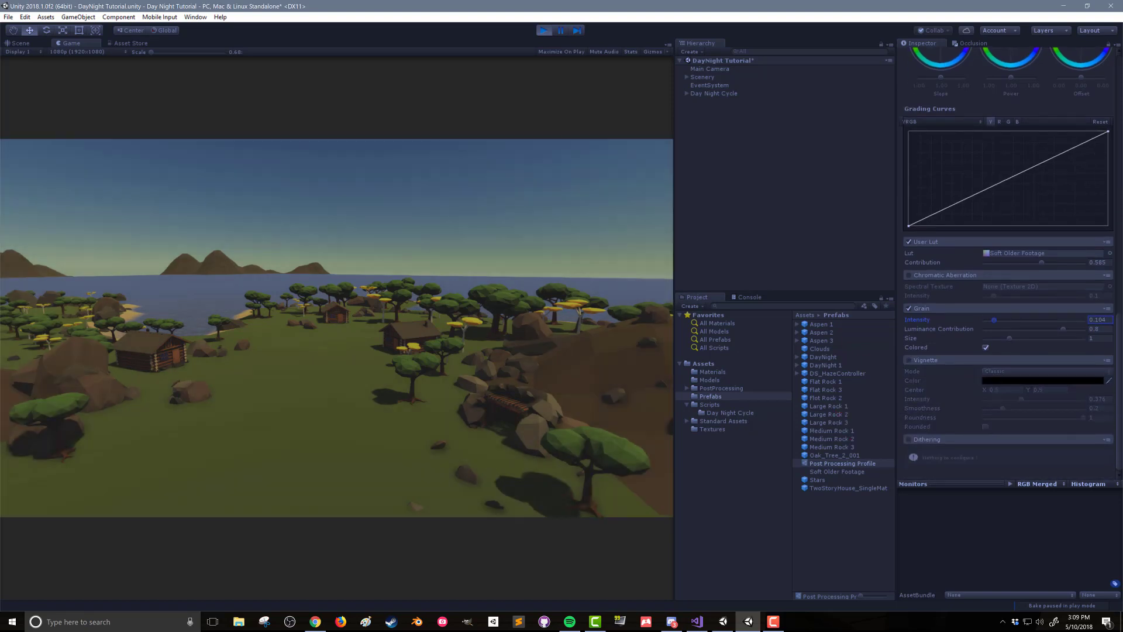
left_click(909, 359)
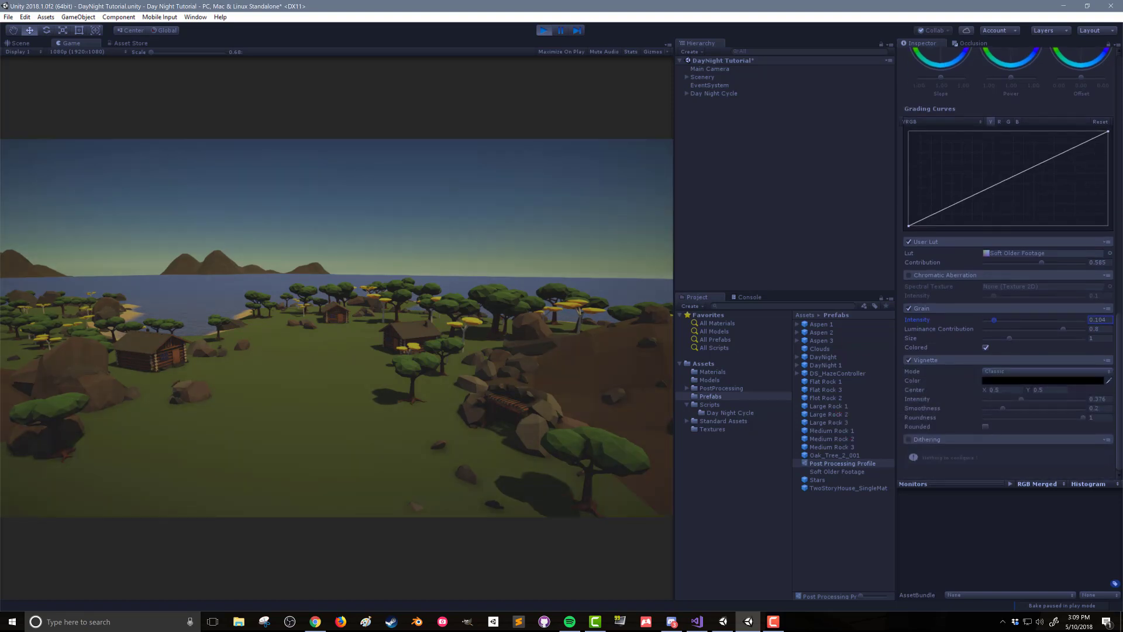
mouse_move(742, 440)
left_mouse_down()
mouse_move(880, 434)
mouse_move(842, 454)
left_mouse_up()
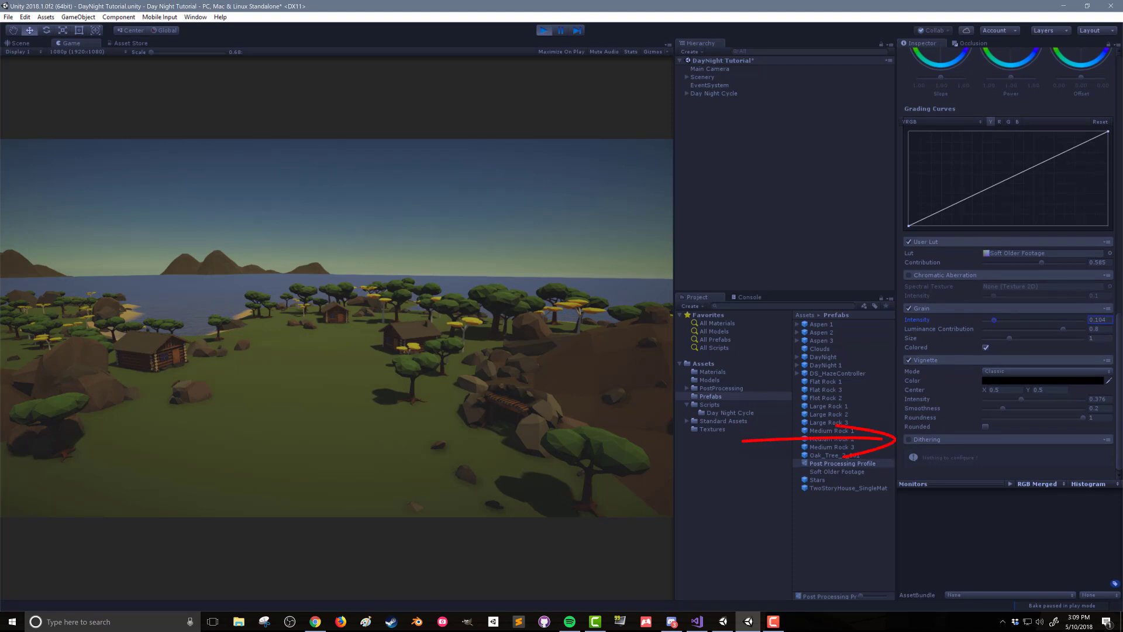